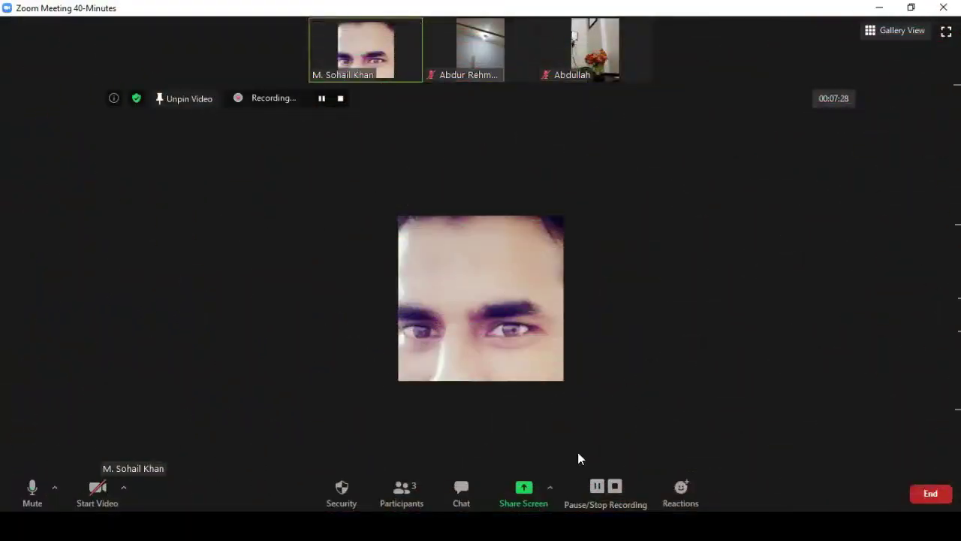
# Share a whiteboard in the meeting and add the text "Learn zoom like a pro with" followed by the presenter's name
pyautogui.click(518, 497)
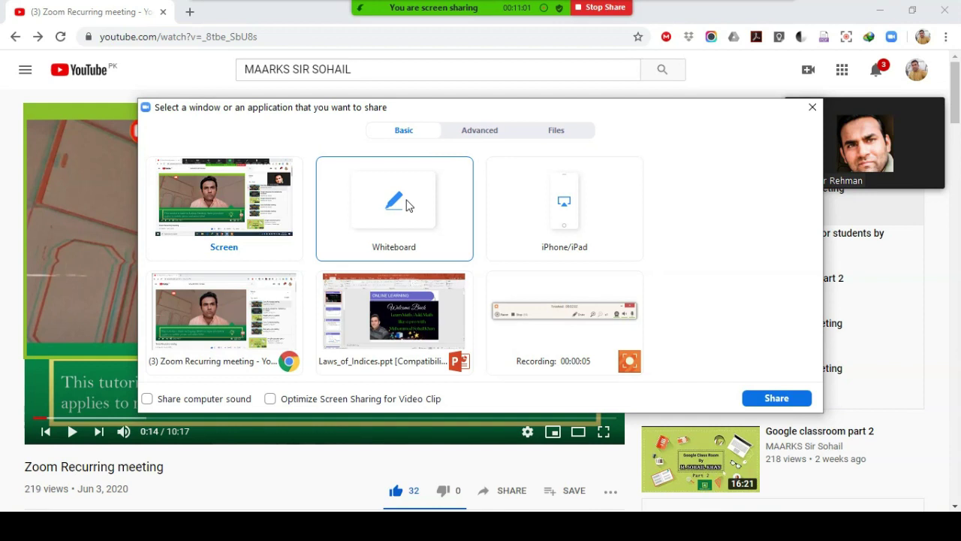
pyautogui.doubleClick(407, 205)
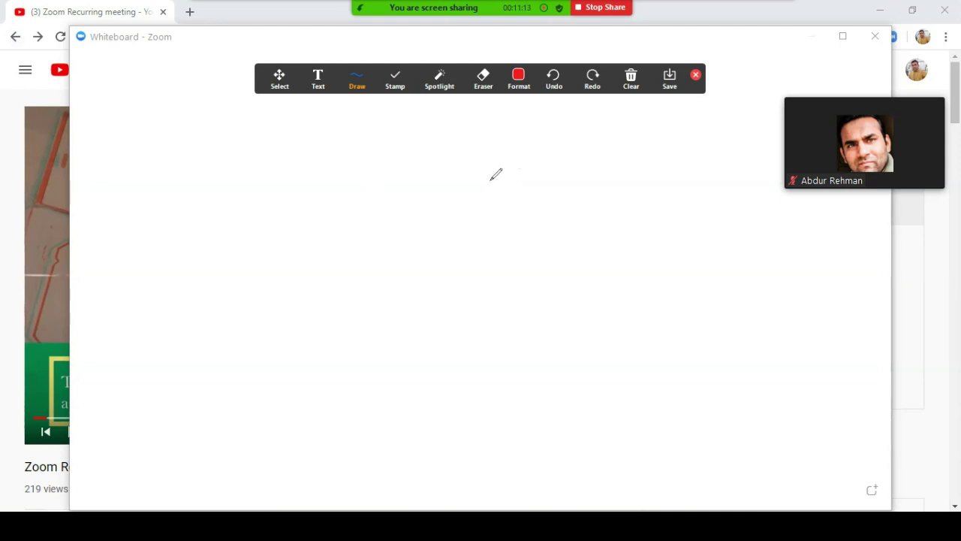
pyautogui.click(314, 84)
pyautogui.click(308, 225)
pyautogui.write('Learn zoom like a pro with M. Sohail Khan')
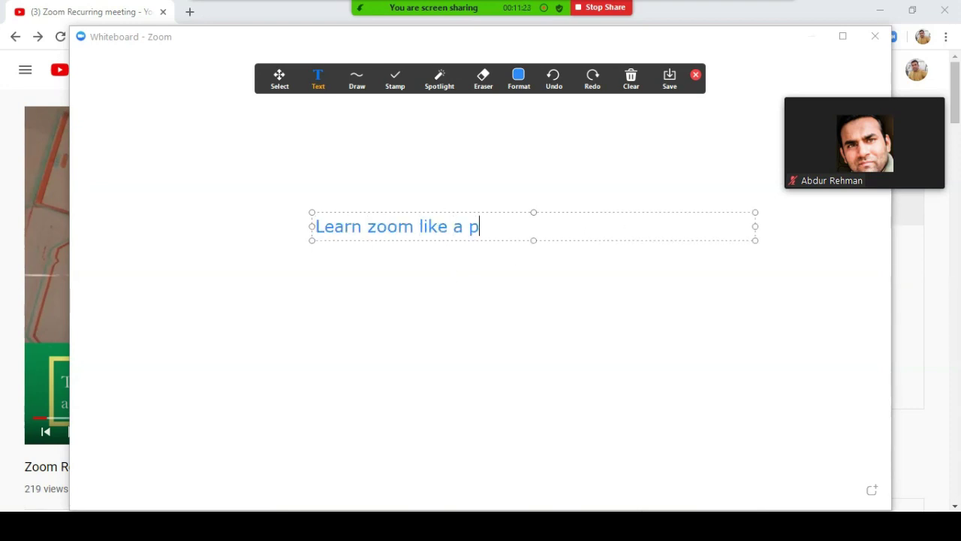
# Draw an outlined red rectangle on the whiteboard to the left of the text
pyautogui.moveTo(378, 82)
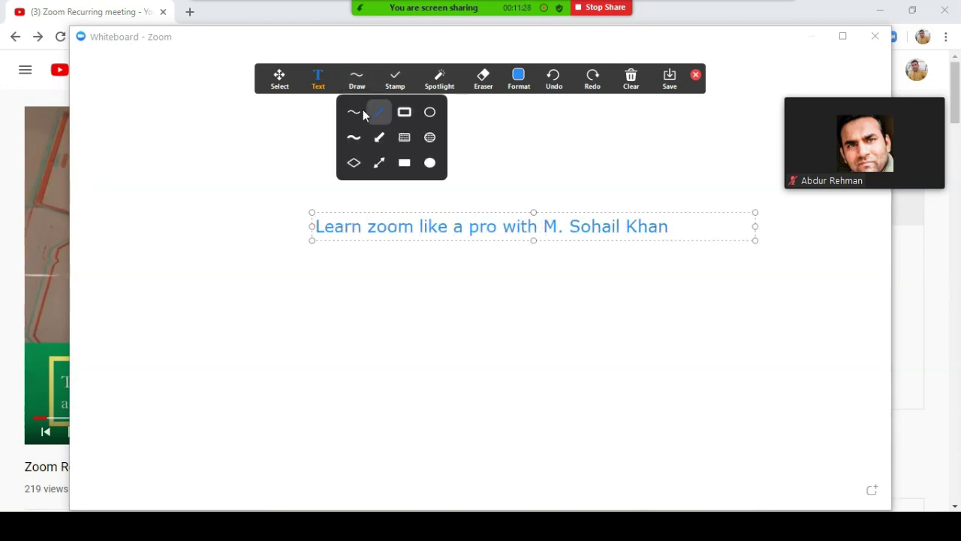
pyautogui.click(365, 111)
pyautogui.click(404, 108)
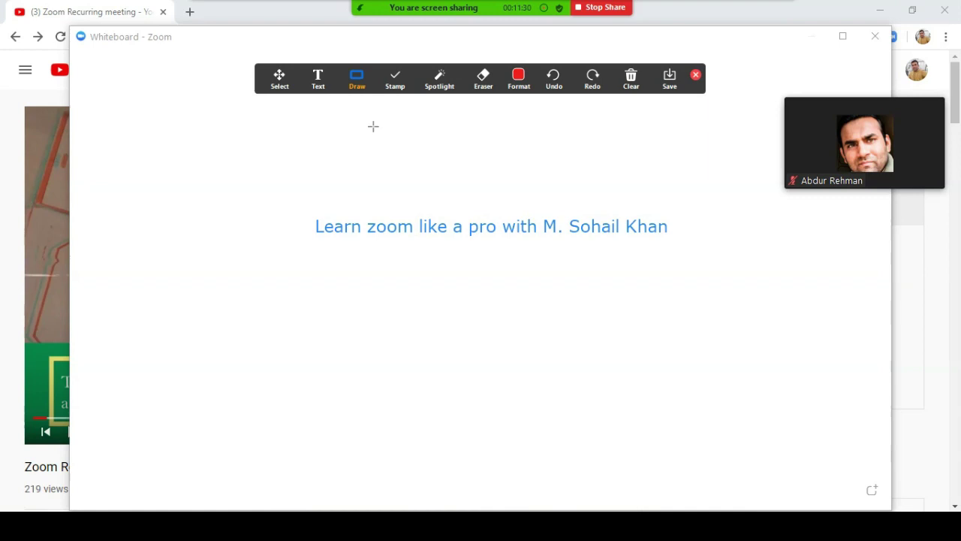
pyautogui.moveTo(142, 171); pyautogui.dragTo(254, 243)
# Draw freehand red scribbles below the whiteboard text with the thin pen
pyautogui.moveTo(391, 79)
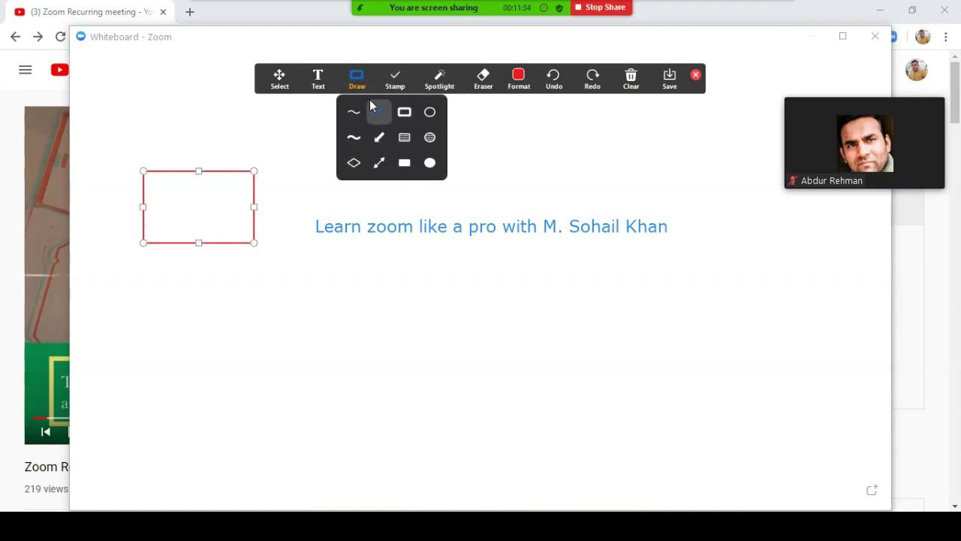
pyautogui.click(355, 114)
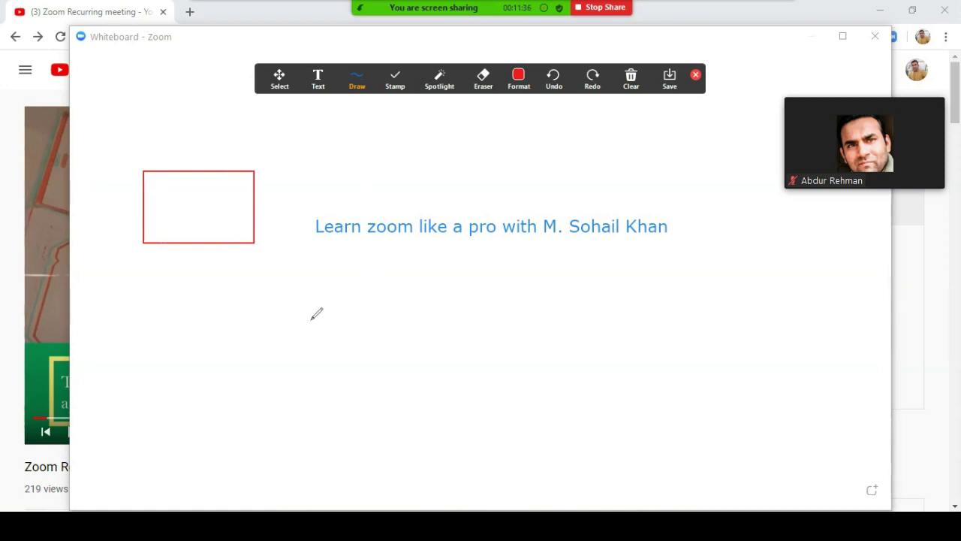
pyautogui.moveTo(310, 319)
pyautogui.mouseDown()
pyautogui.moveTo(440, 343)
pyautogui.moveTo(542, 326)
pyautogui.mouseUp()
pyautogui.moveTo(640, 315)
pyautogui.mouseDown()
pyautogui.moveTo(624, 353)
pyautogui.moveTo(523, 373)
pyautogui.moveTo(482, 393)
pyautogui.mouseUp()
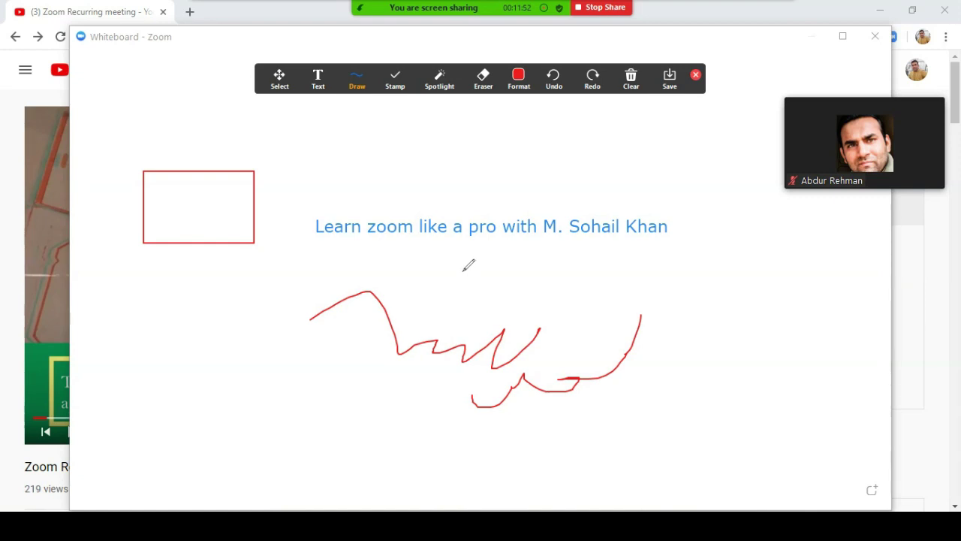
# Place three arrow stamps above the whiteboard text
pyautogui.click(394, 81)
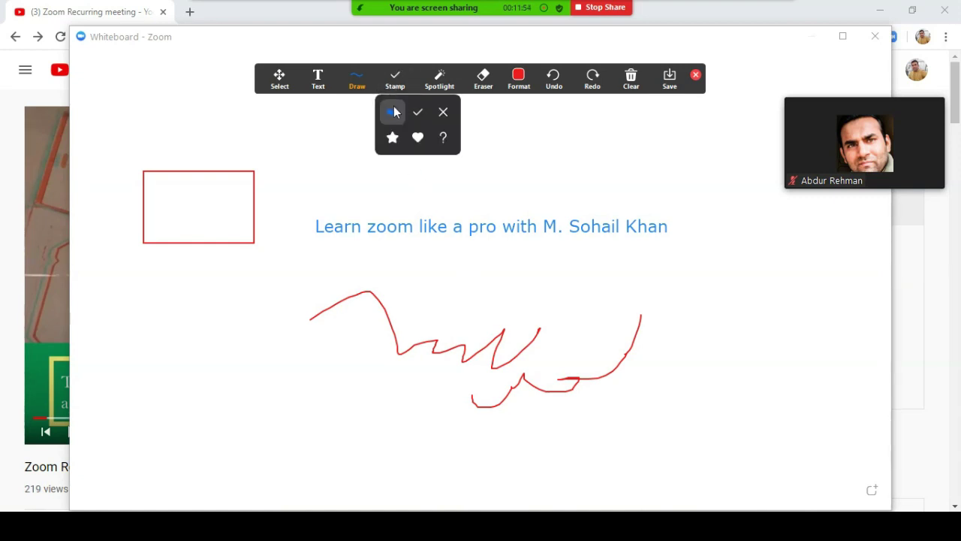
pyautogui.click(392, 112)
pyautogui.click(363, 160)
pyautogui.click(394, 82)
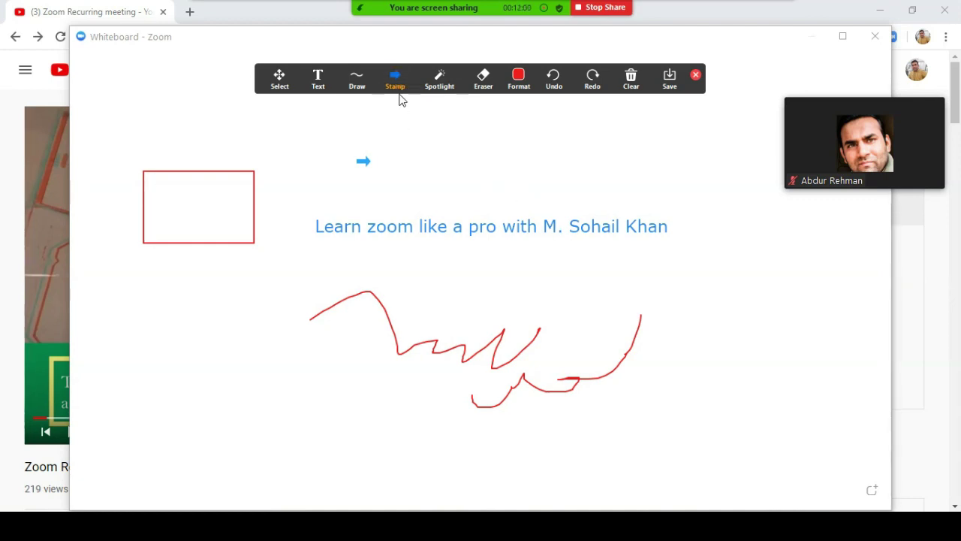
pyautogui.click(516, 193)
# Turn on the Spotlight pointer and look over the format options for colour, line width and font size
pyautogui.moveTo(443, 89)
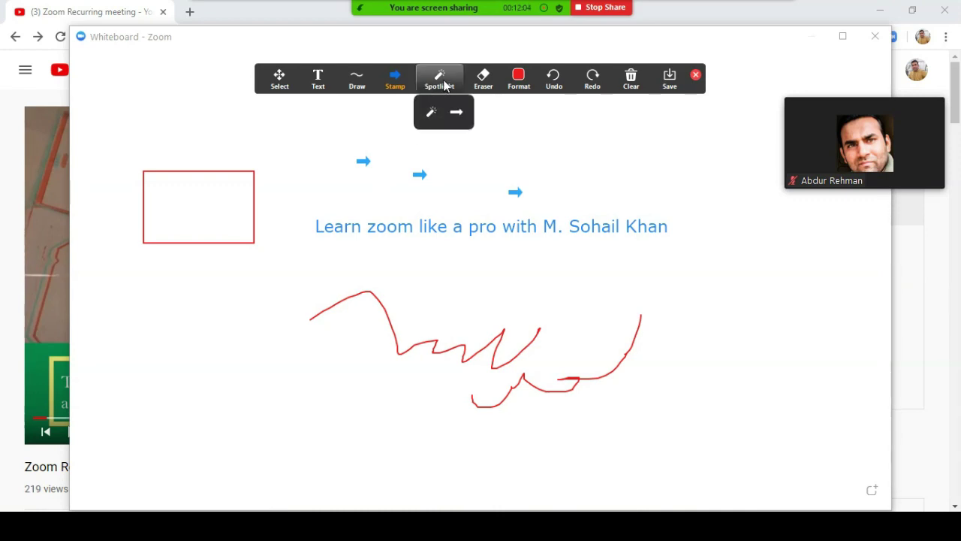
pyautogui.click(437, 111)
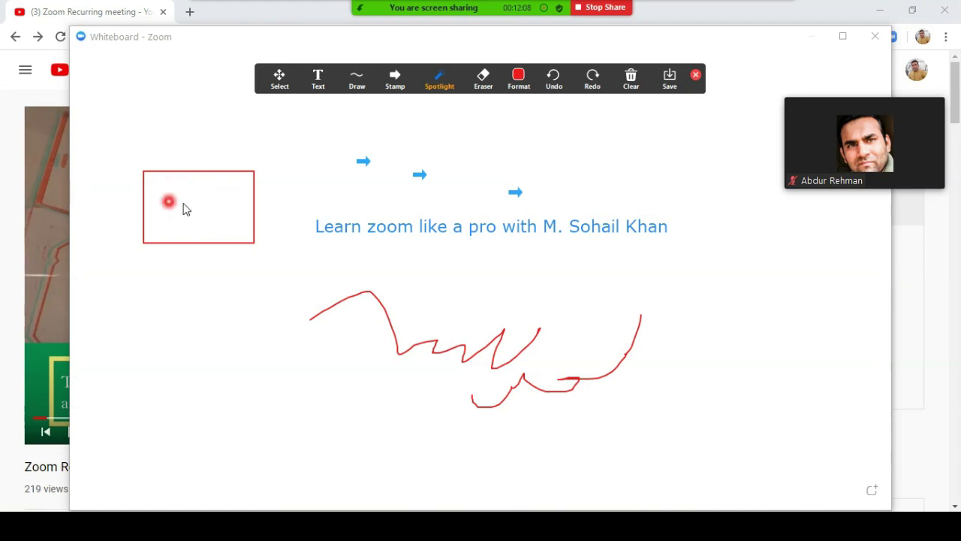
pyautogui.click(518, 79)
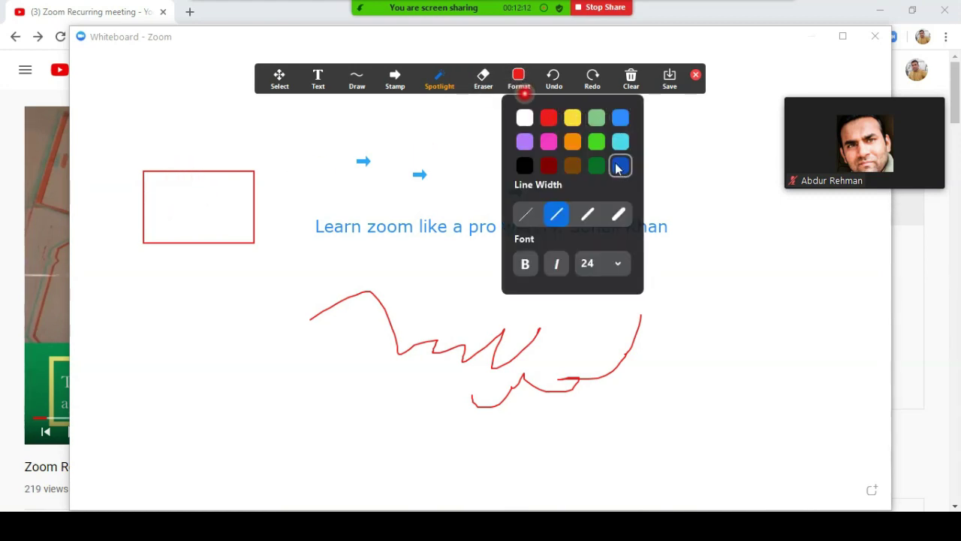
pyautogui.click(619, 261)
pyautogui.click(595, 278)
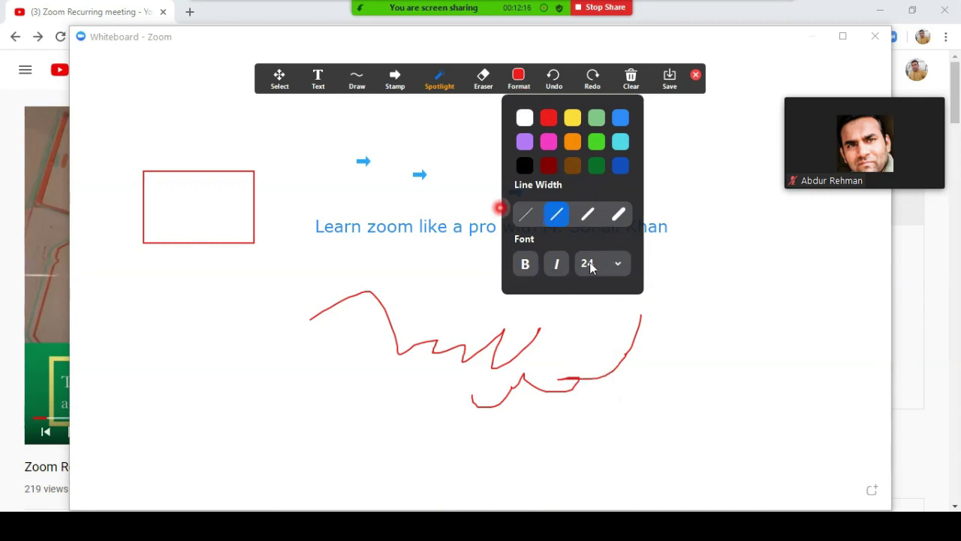
pyautogui.click(617, 265)
pyautogui.click(589, 237)
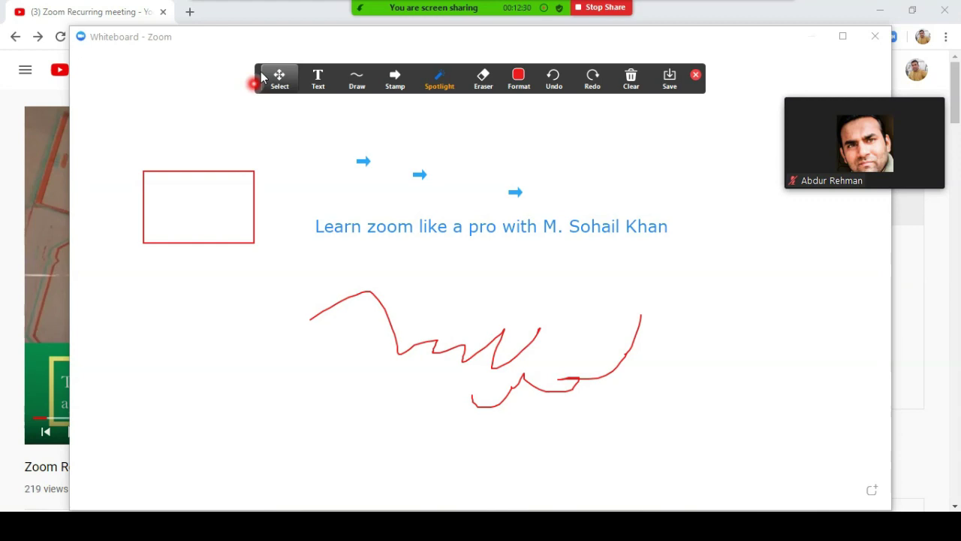
# Move the annotation toolbar up to the whiteboard's title bar and switch to the thin freehand drawing tool
pyautogui.moveTo(259, 75)
pyautogui.mouseDown()
pyautogui.moveTo(304, 180)
pyautogui.moveTo(504, 316)
pyautogui.moveTo(92, 150)
pyautogui.moveTo(131, 362)
pyautogui.moveTo(547, 379)
pyautogui.moveTo(281, 455)
pyautogui.moveTo(358, 395)
pyautogui.moveTo(366, 162)
pyautogui.moveTo(332, 88)
pyautogui.moveTo(363, 39)
pyautogui.mouseUp()
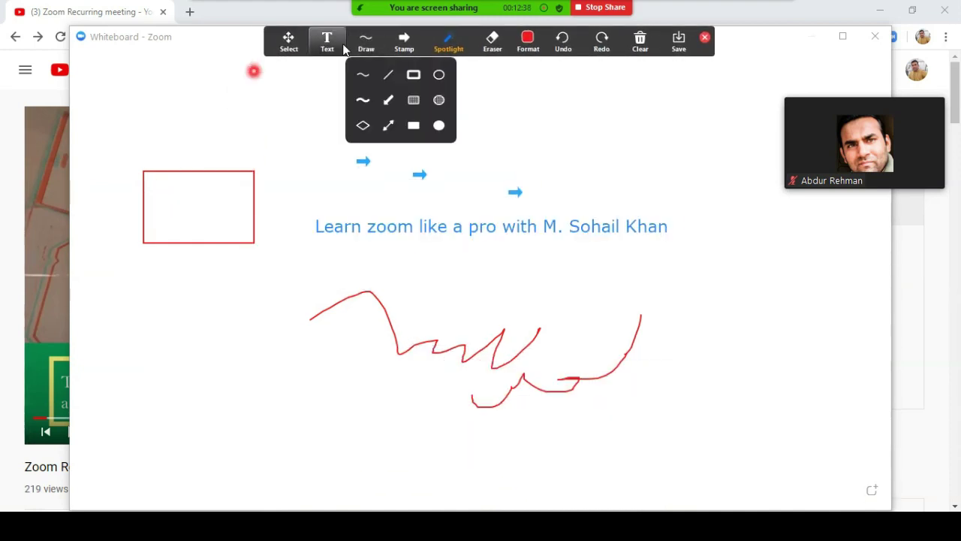
pyautogui.click(366, 75)
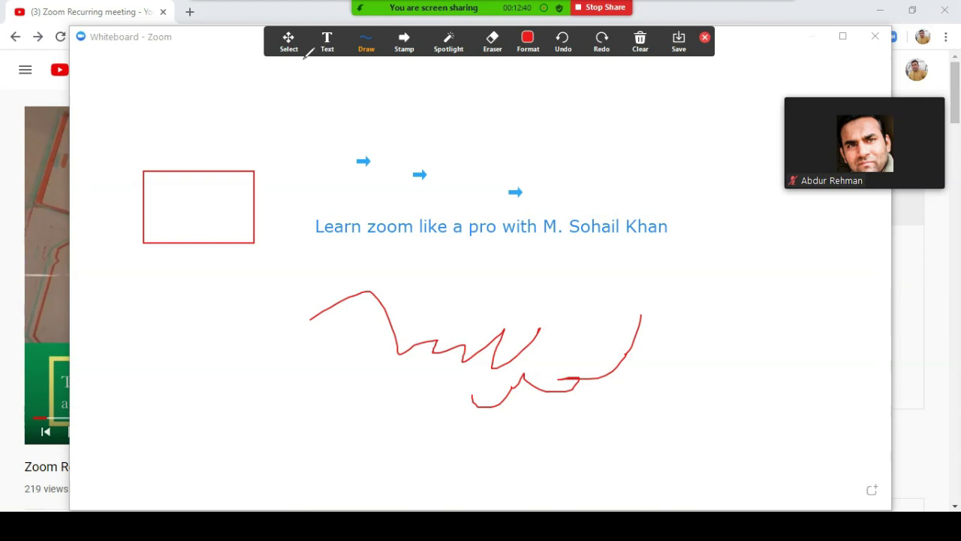
pyautogui.click(366, 41)
pyautogui.click(366, 42)
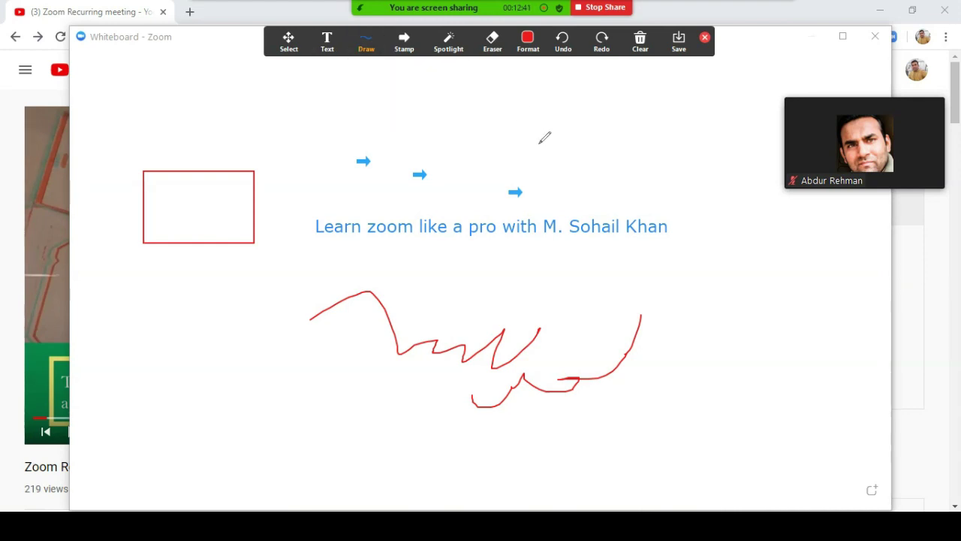
# Look over the options for clearing drawings from the whiteboard
pyautogui.click(638, 45)
pyautogui.click(638, 45)
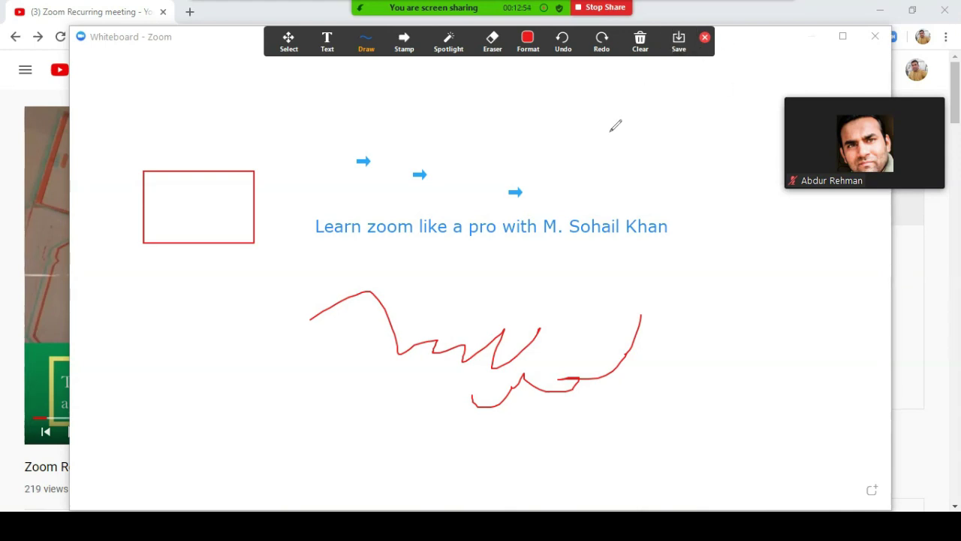
pyautogui.click(640, 42)
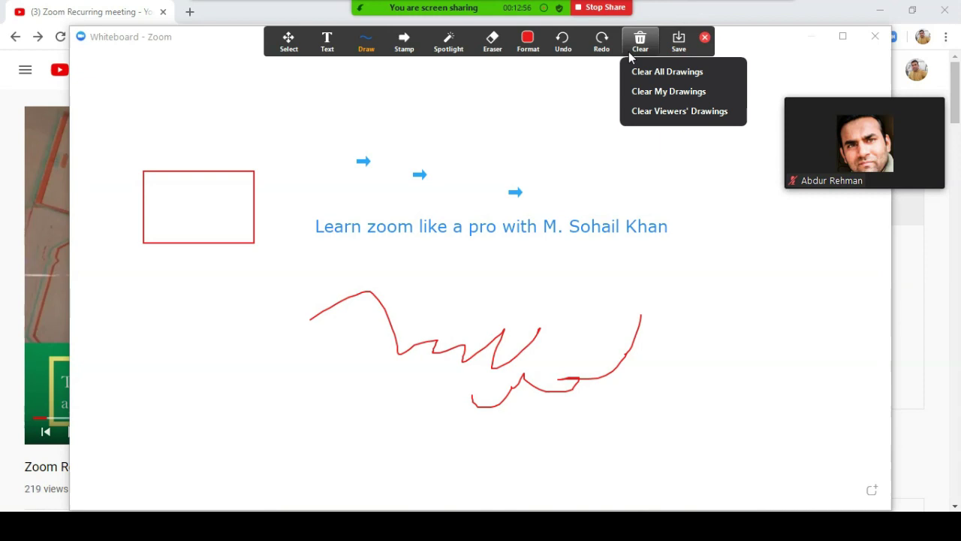
# Turn on showing the names of annotators for the shared whiteboard
pyautogui.moveTo(525, 6)
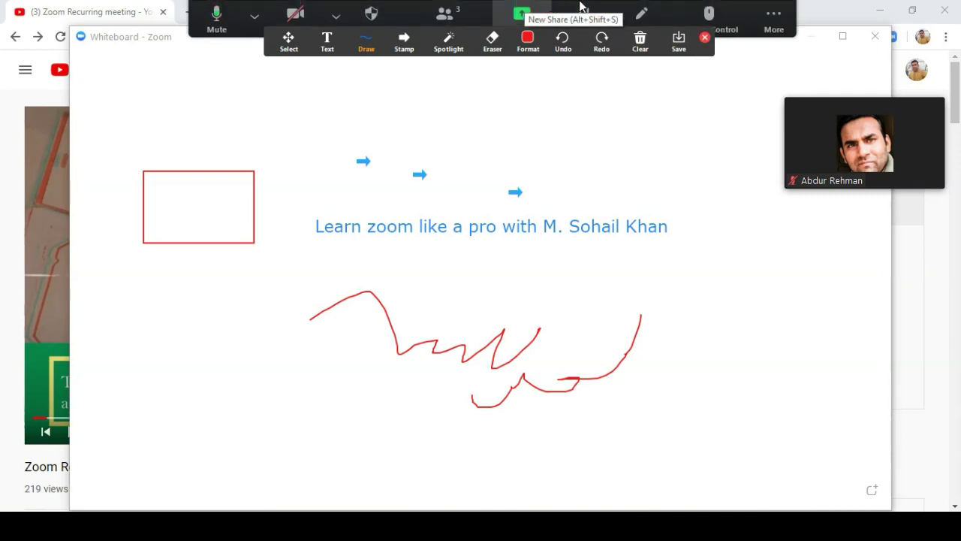
pyautogui.click(769, 22)
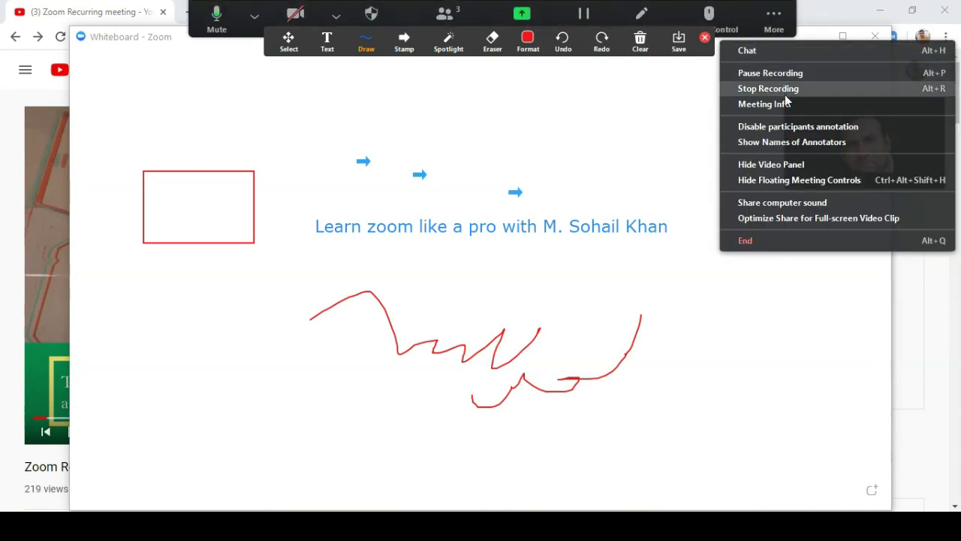
pyautogui.click(781, 142)
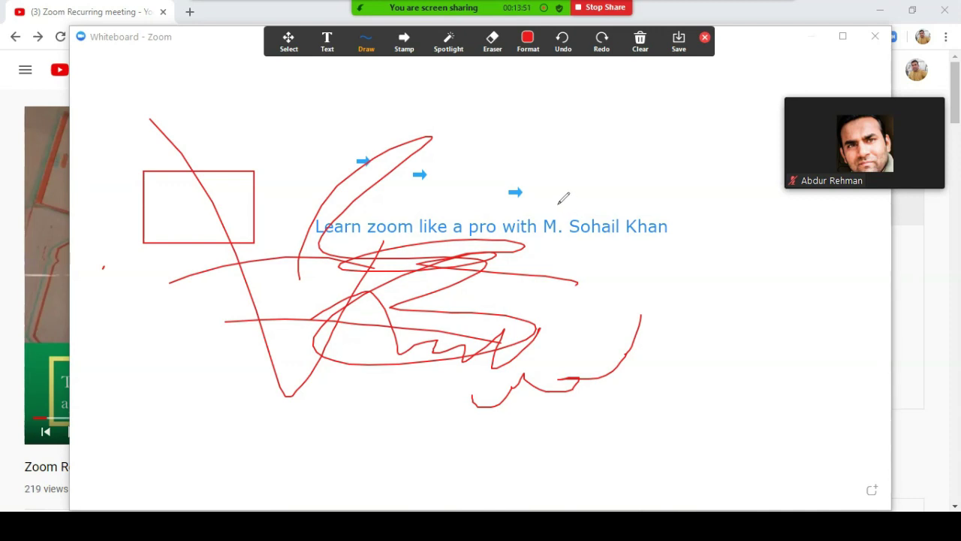
# Disable participants' annotation on the shared whiteboard
pyautogui.click(528, 43)
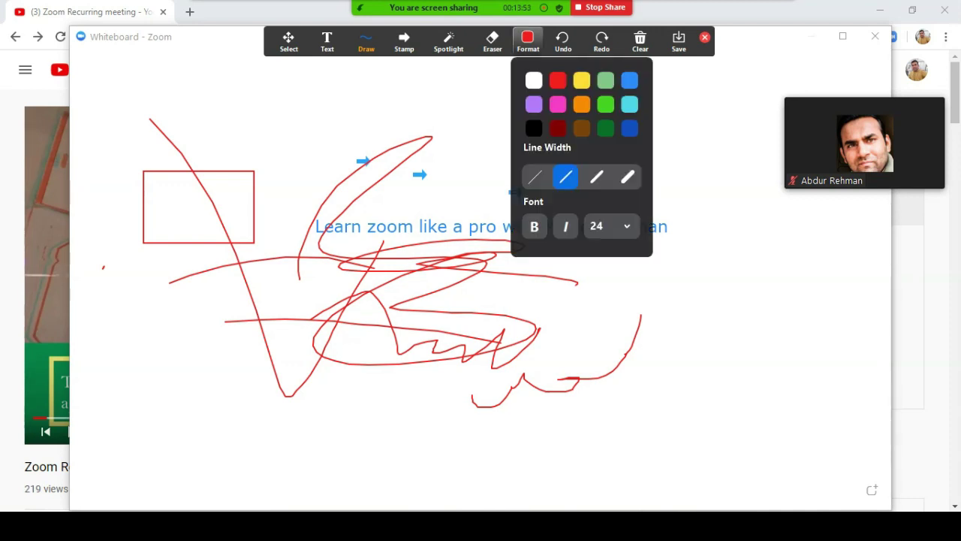
pyautogui.click(774, 21)
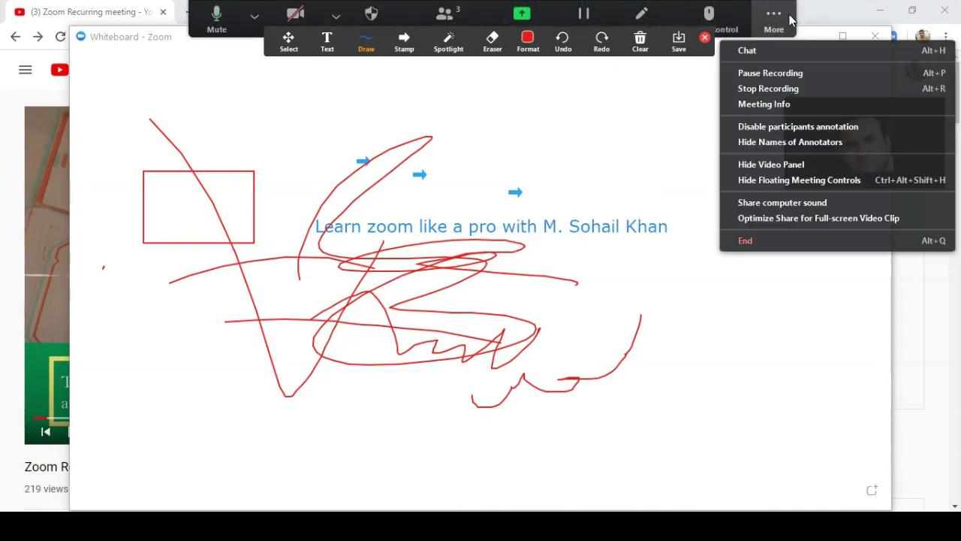
pyautogui.click(795, 127)
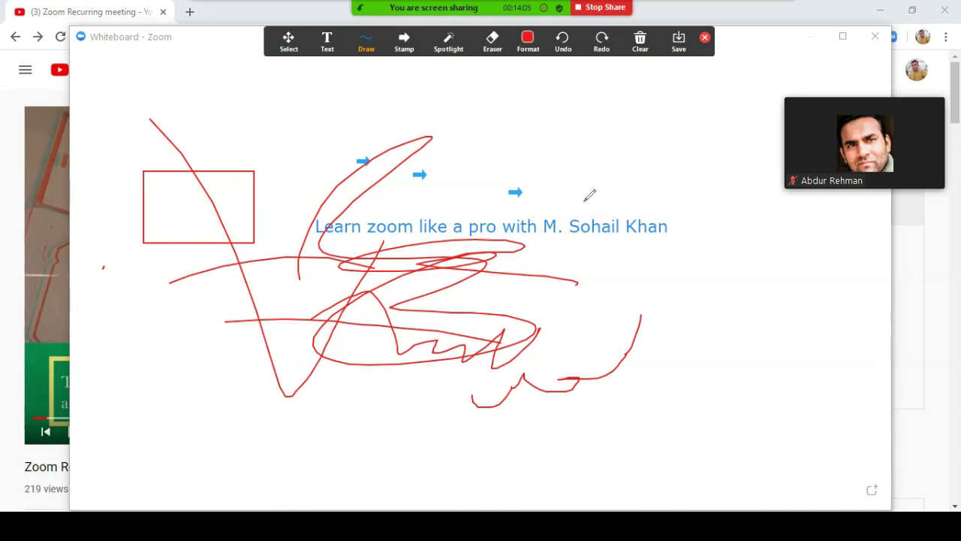
# Clear all drawings from the whiteboard
pyautogui.click(640, 43)
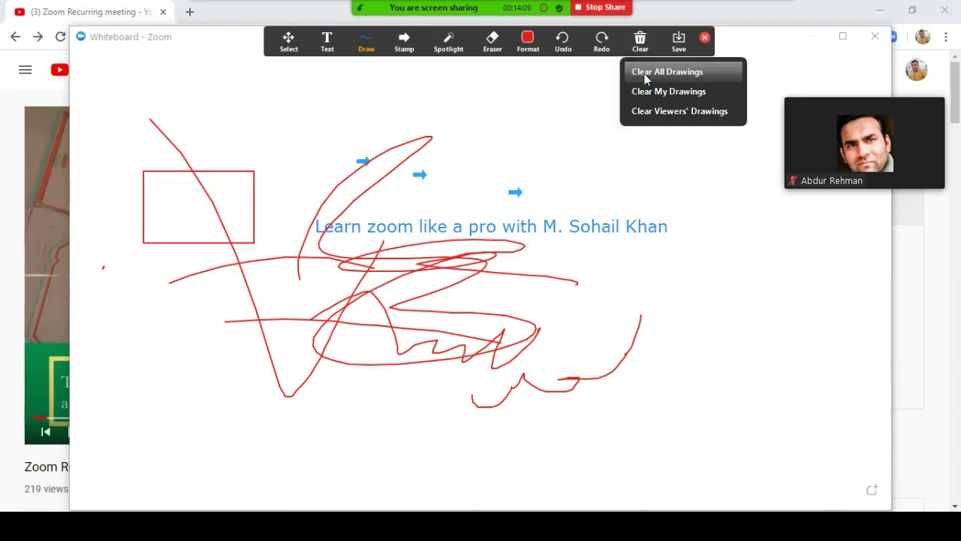
pyautogui.click(644, 74)
pyautogui.click(640, 43)
# Look over the additional sharing options, including annotation permission, video panel and computer sound
pyautogui.moveTo(648, 11)
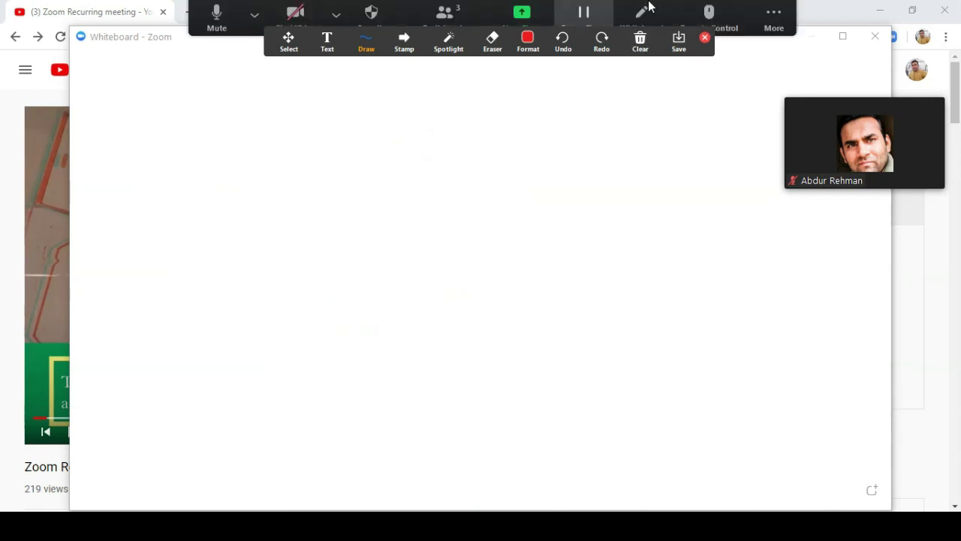
pyautogui.click(775, 18)
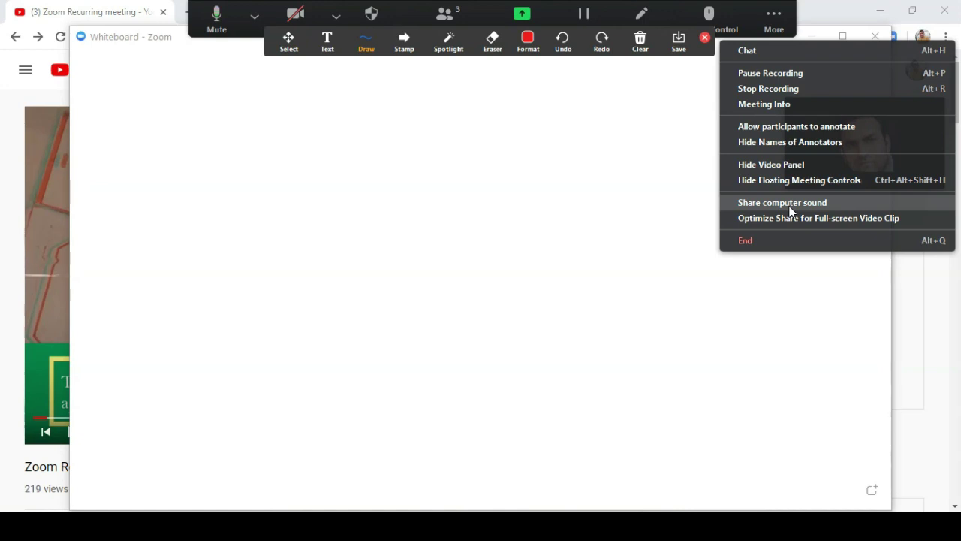
pyautogui.click(453, 195)
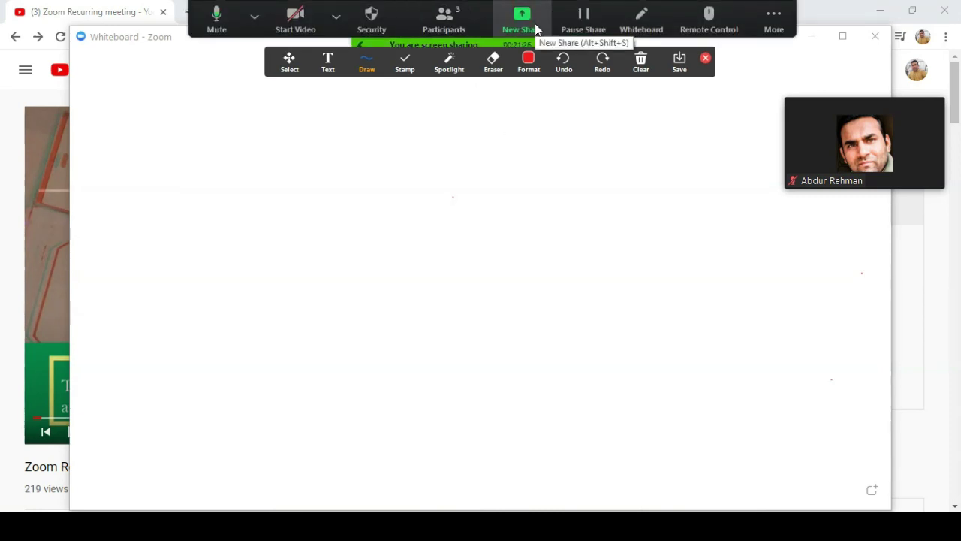
# Switch the share to the Chrome window with the YouTube video "Zoom Recurring meeting" and select the page address
pyautogui.click(527, 25)
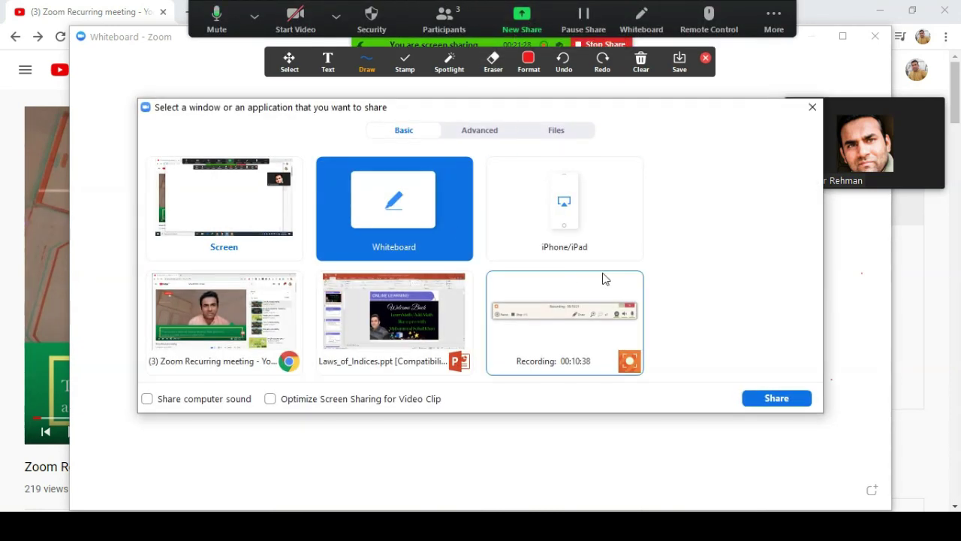
pyautogui.doubleClick(223, 307)
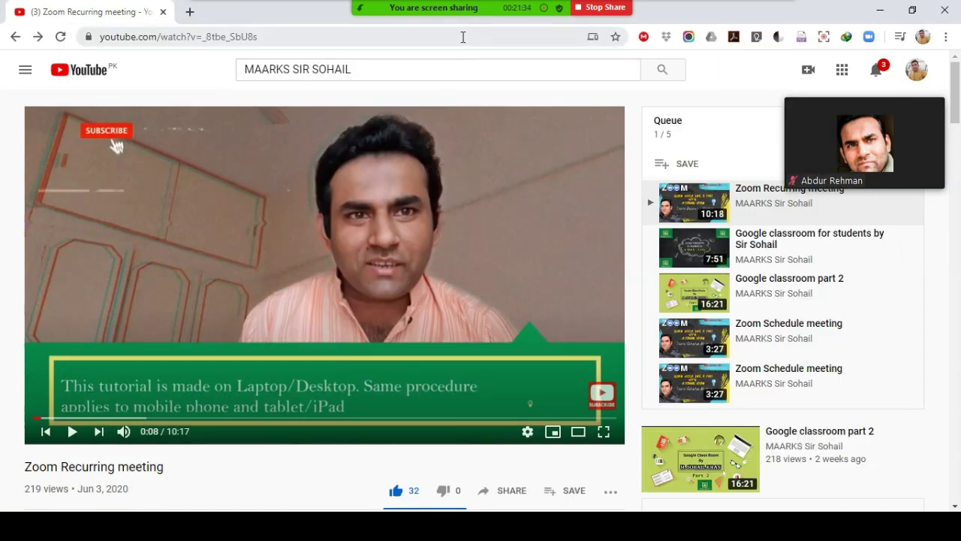
pyautogui.moveTo(467, 37)
pyautogui.click(425, 41)
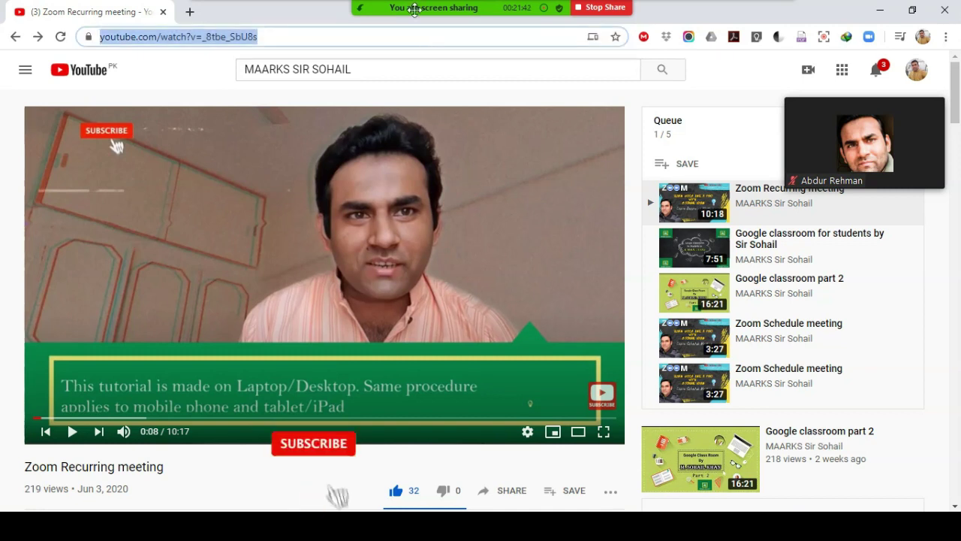
# Hide the floating meeting controls over the shared Chrome window
pyautogui.moveTo(424, 9)
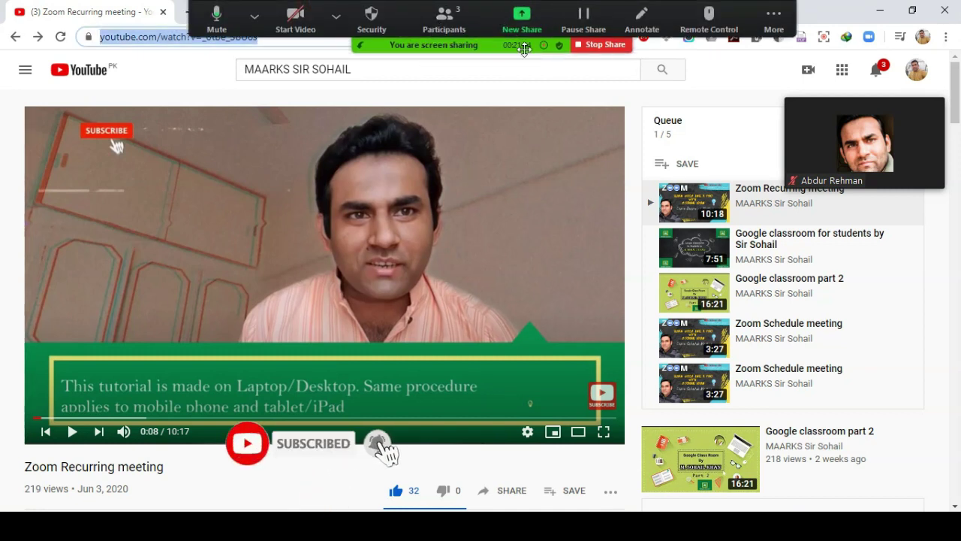
pyautogui.click(774, 11)
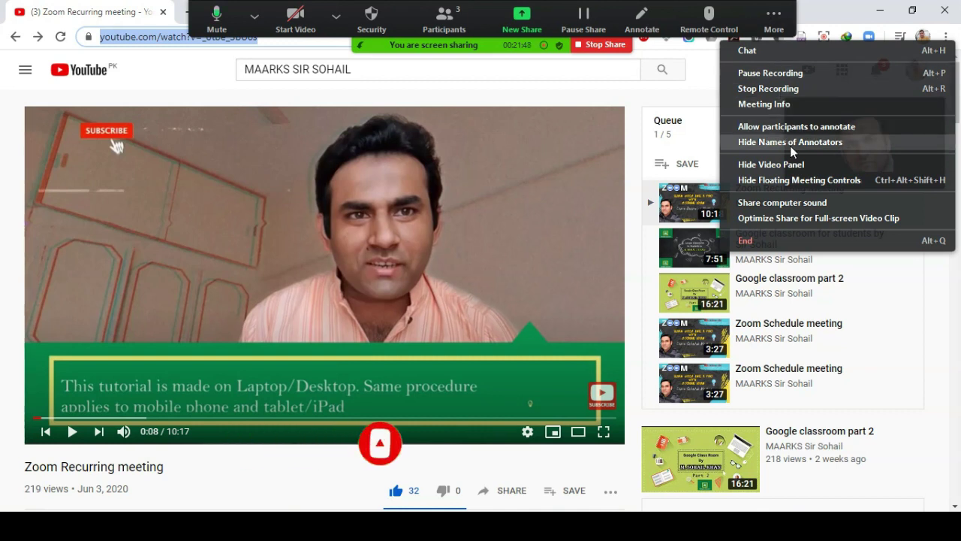
pyautogui.click(800, 183)
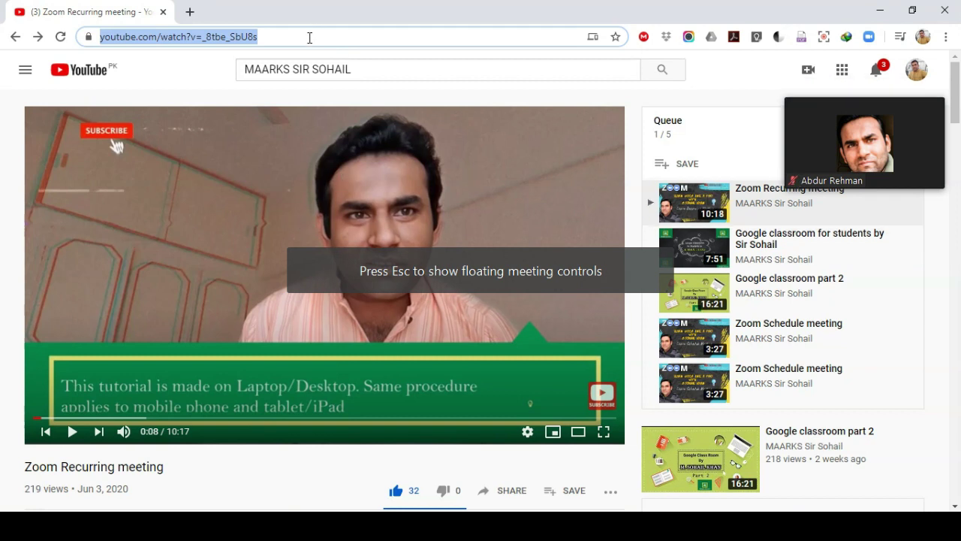
# Append the test text "dfds" to the video's web address without loading it
pyautogui.click(339, 37)
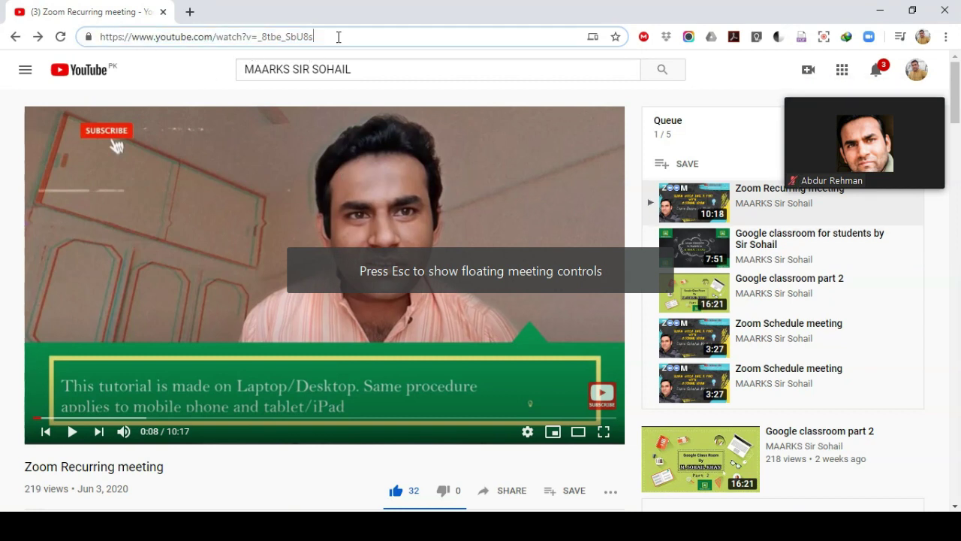
pyautogui.write('dfds')
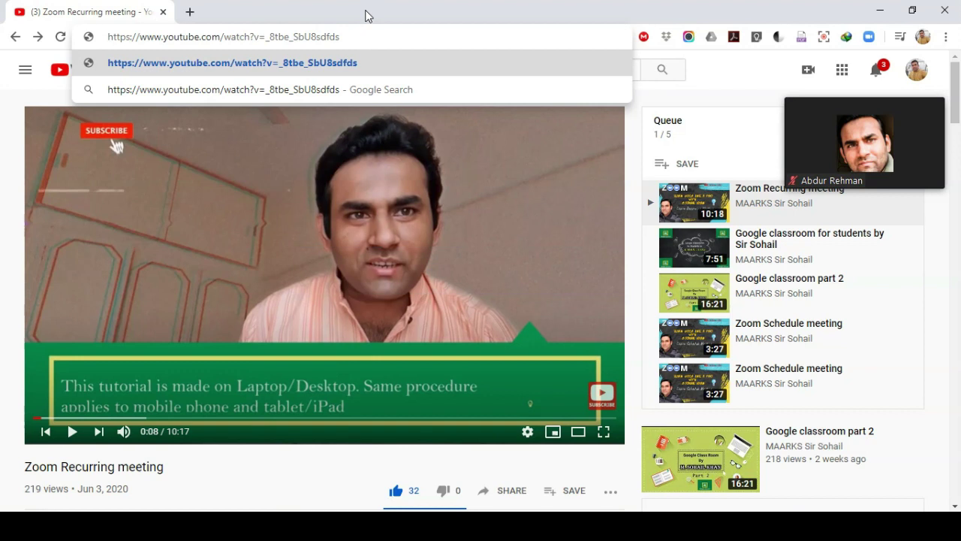